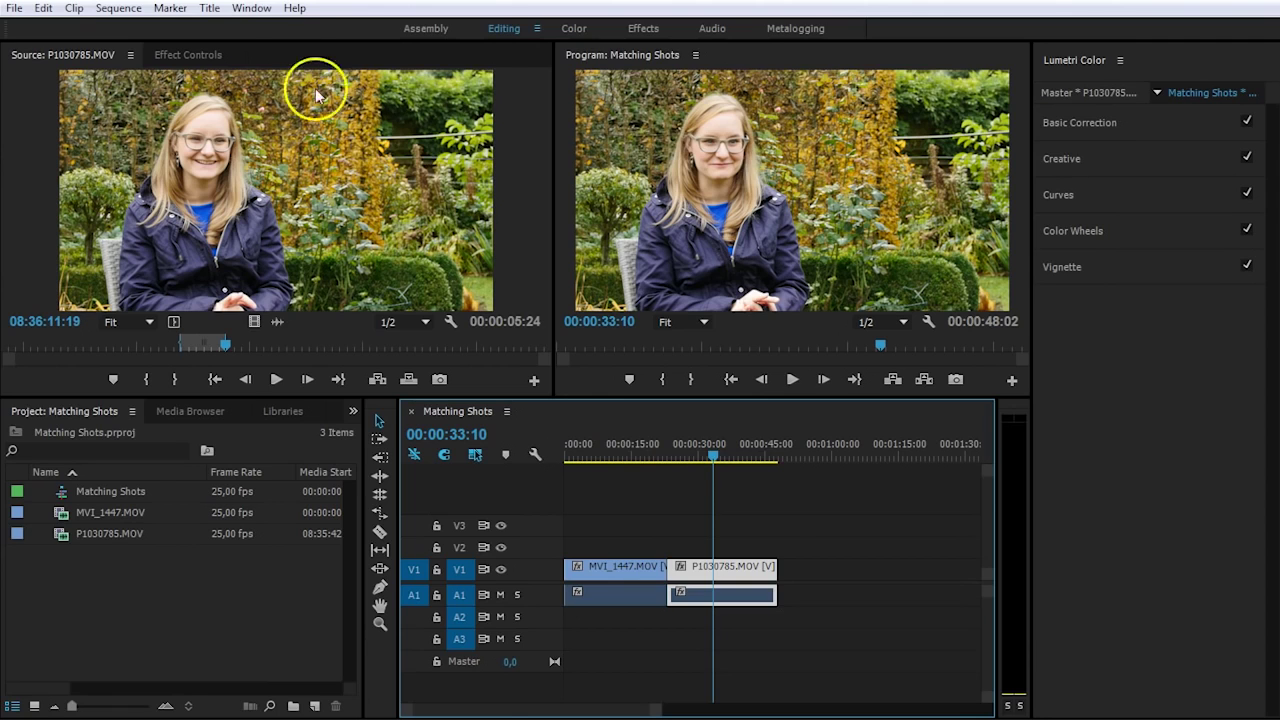
Open a Reference Monitor, show the wide shot in it at 00:00:12:05, and move the sequence playhead to 00:00:35:20 on the close-up.
left_click(251, 8)
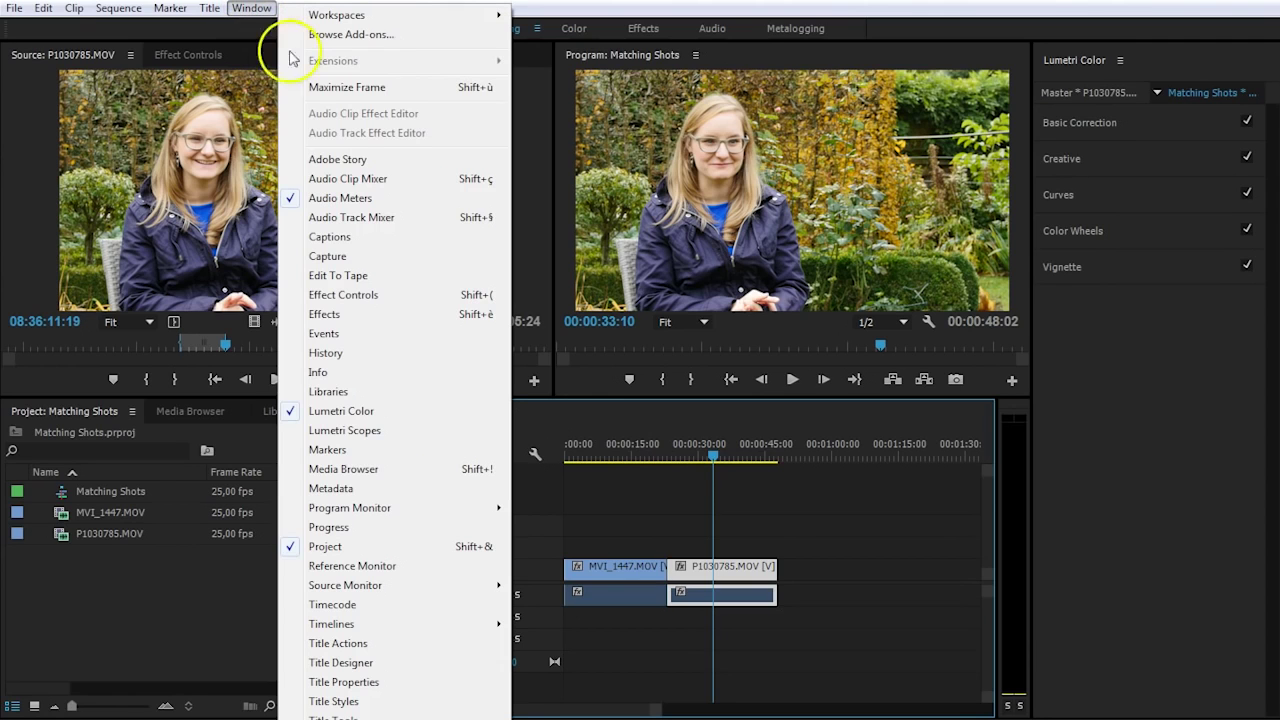
left_click(388, 566)
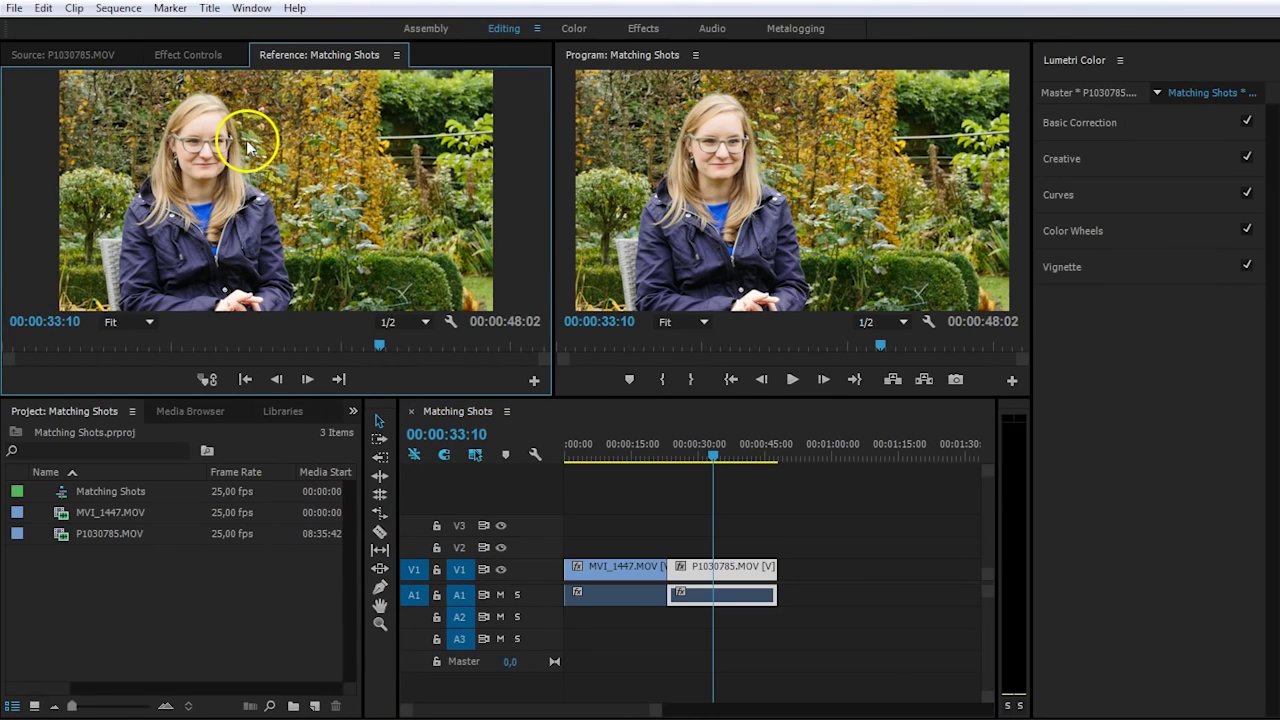
mouse_move(712, 456)
left_mouse_down()
mouse_move(688, 460)
mouse_move(711, 455)
left_mouse_up()
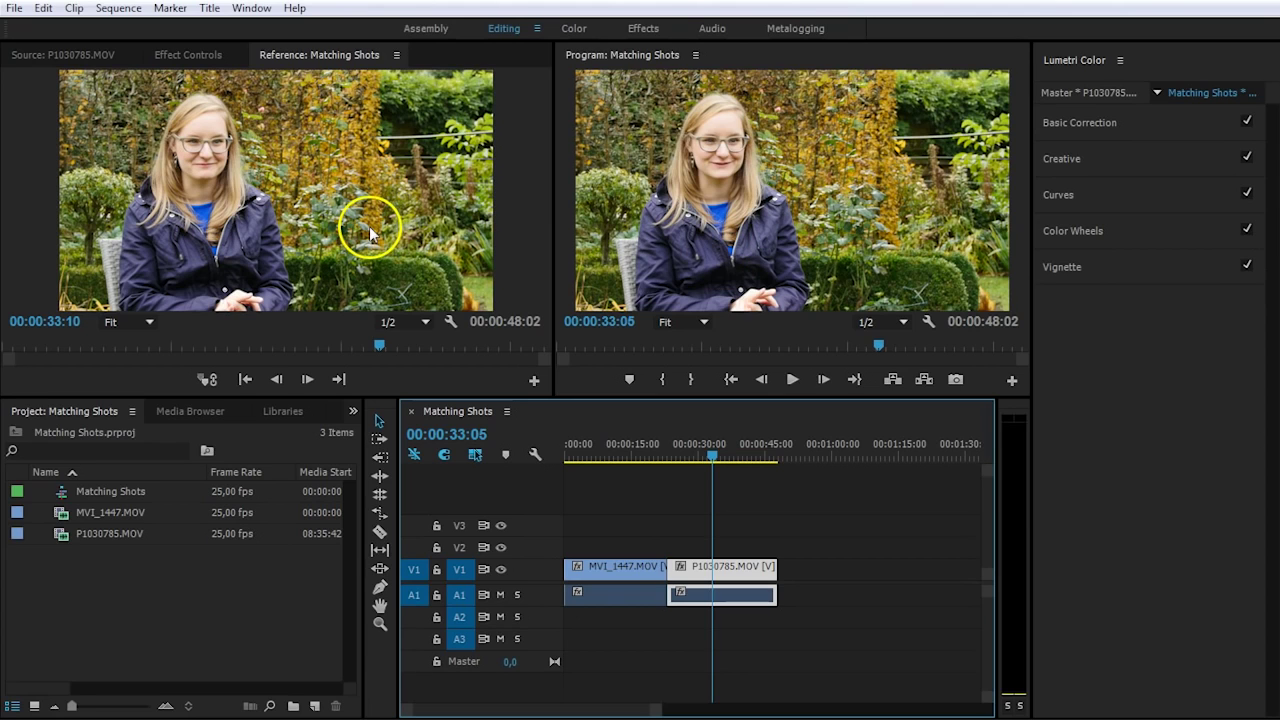
left_click_drag(384, 345, 140, 344)
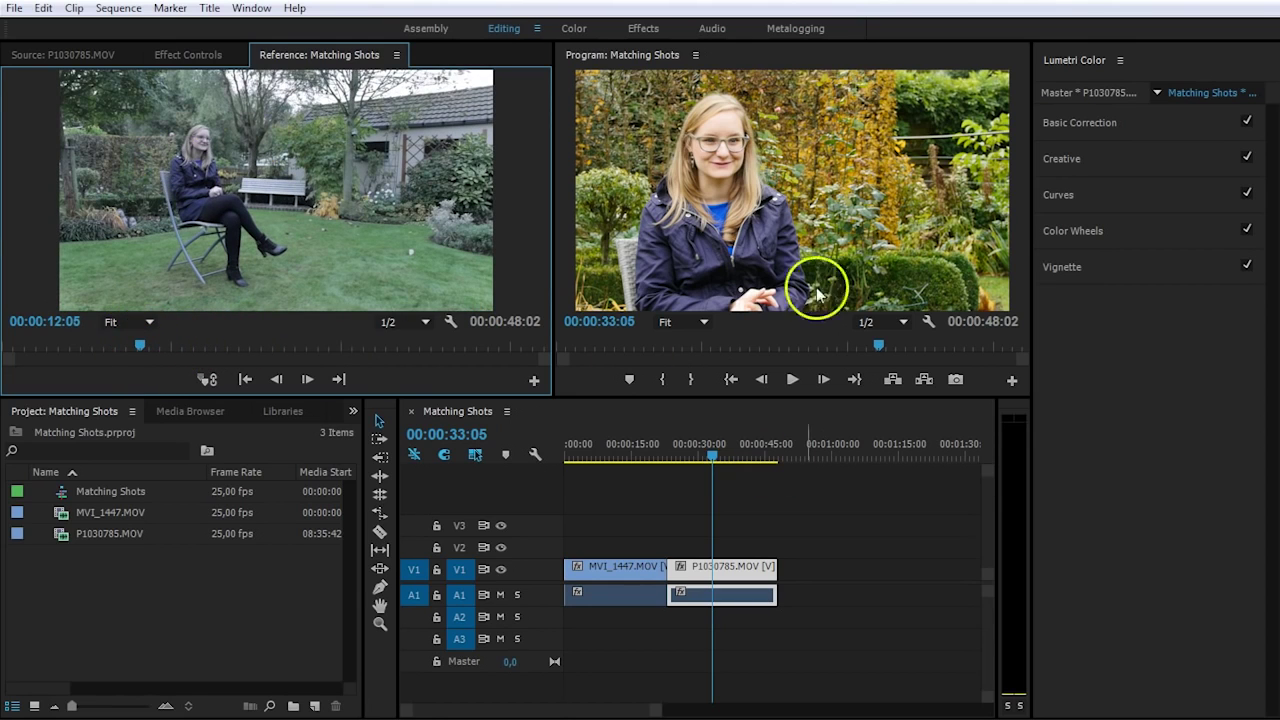
left_click(707, 457)
left_click_drag(707, 457, 723, 456)
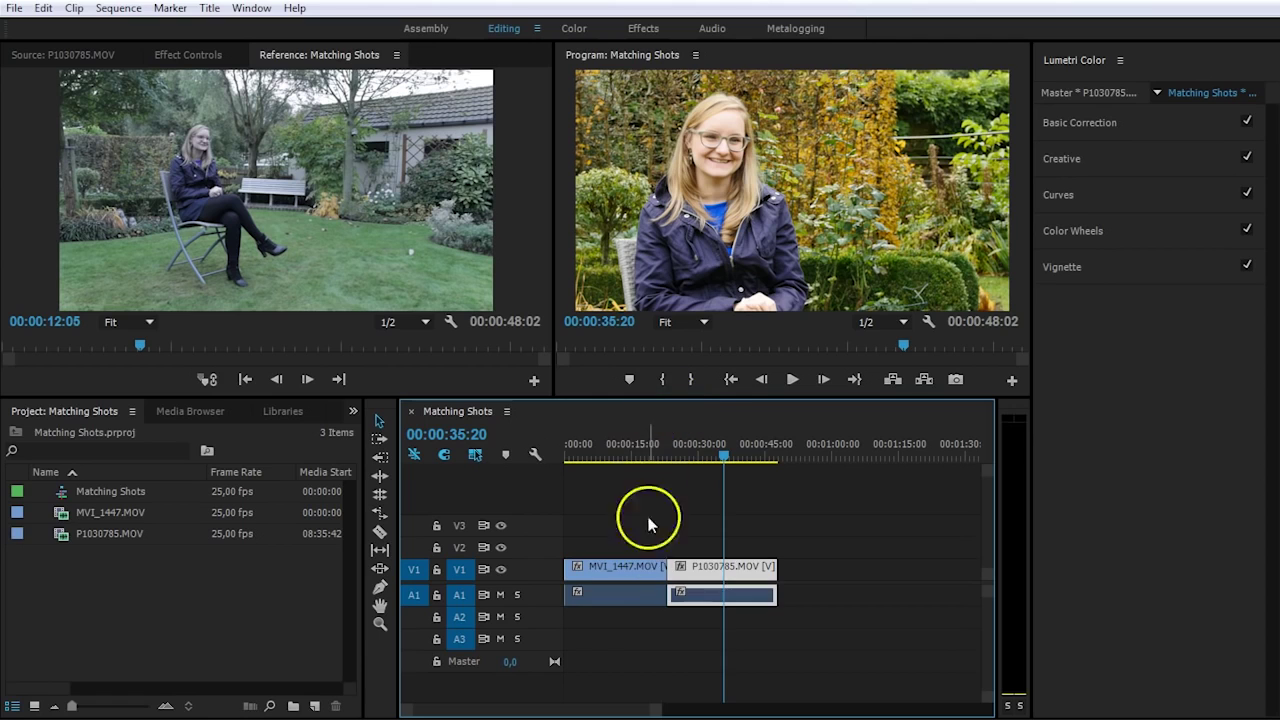
Correct the tone of MVI_1447.MOV with Exposure 0,3, Contrast 45,1, Highlights -49,0 and Shadows 31,4.
left_click(628, 566)
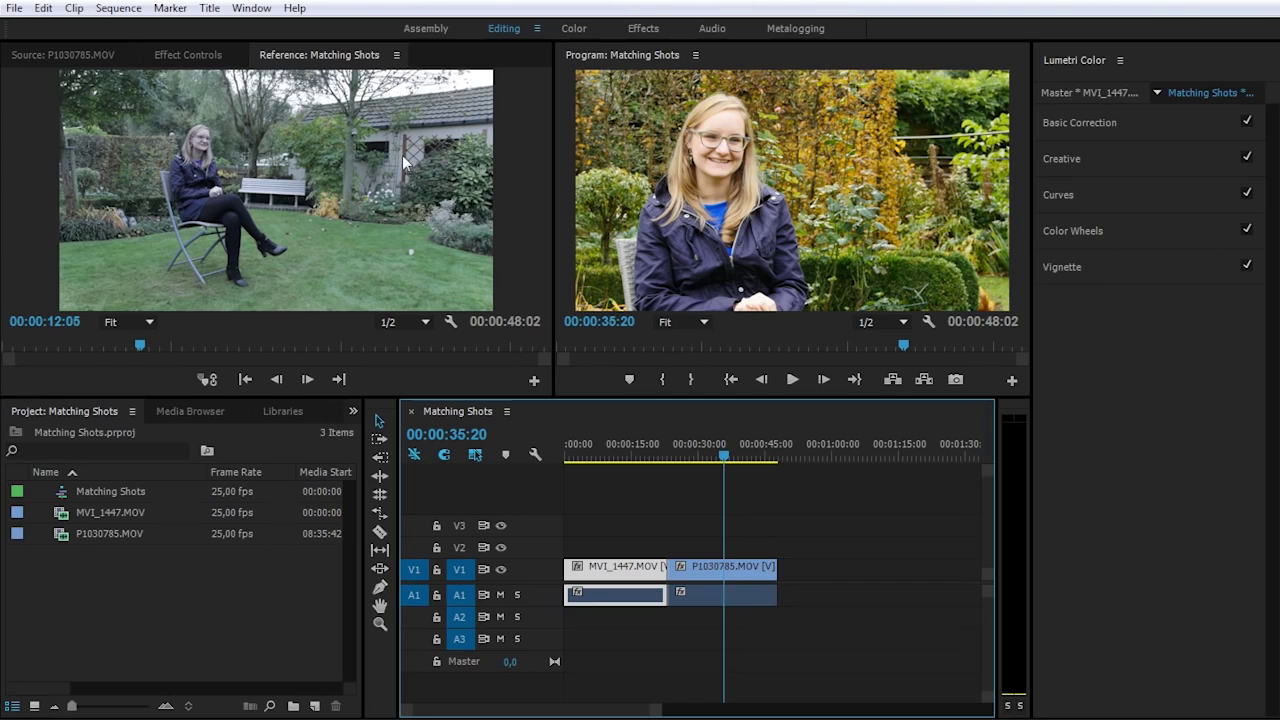
left_click(422, 176)
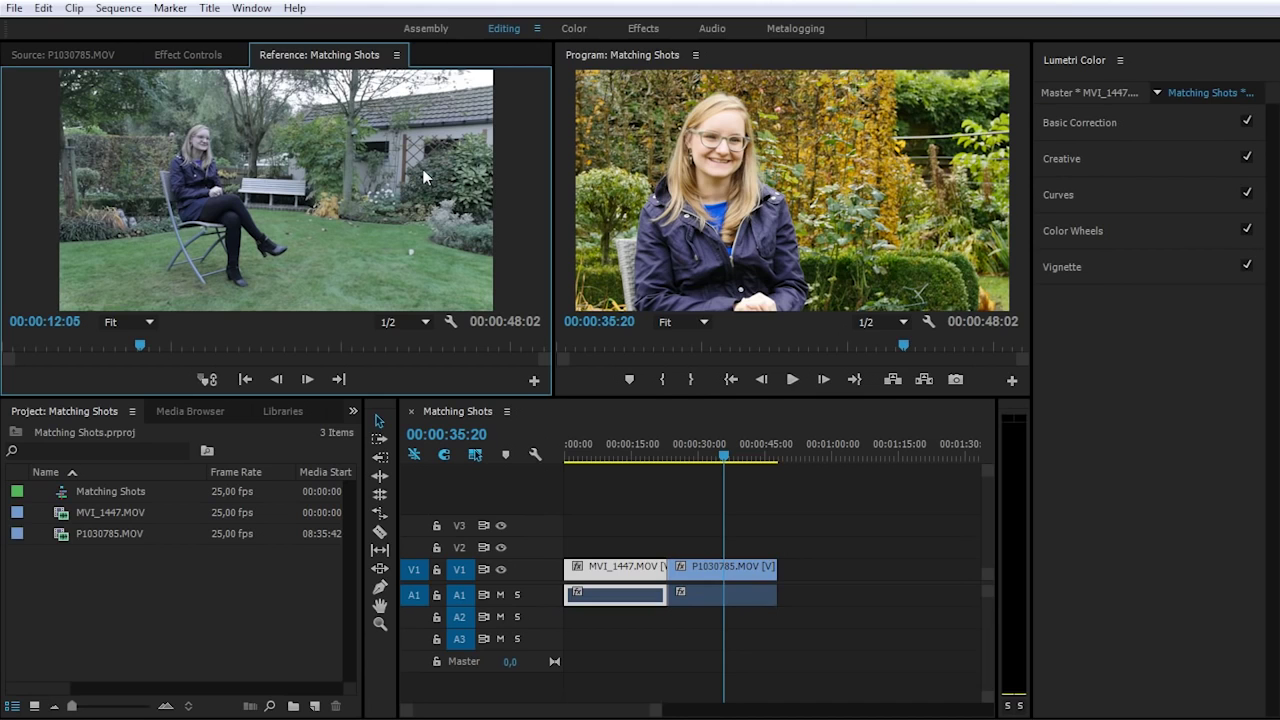
left_click(1160, 122)
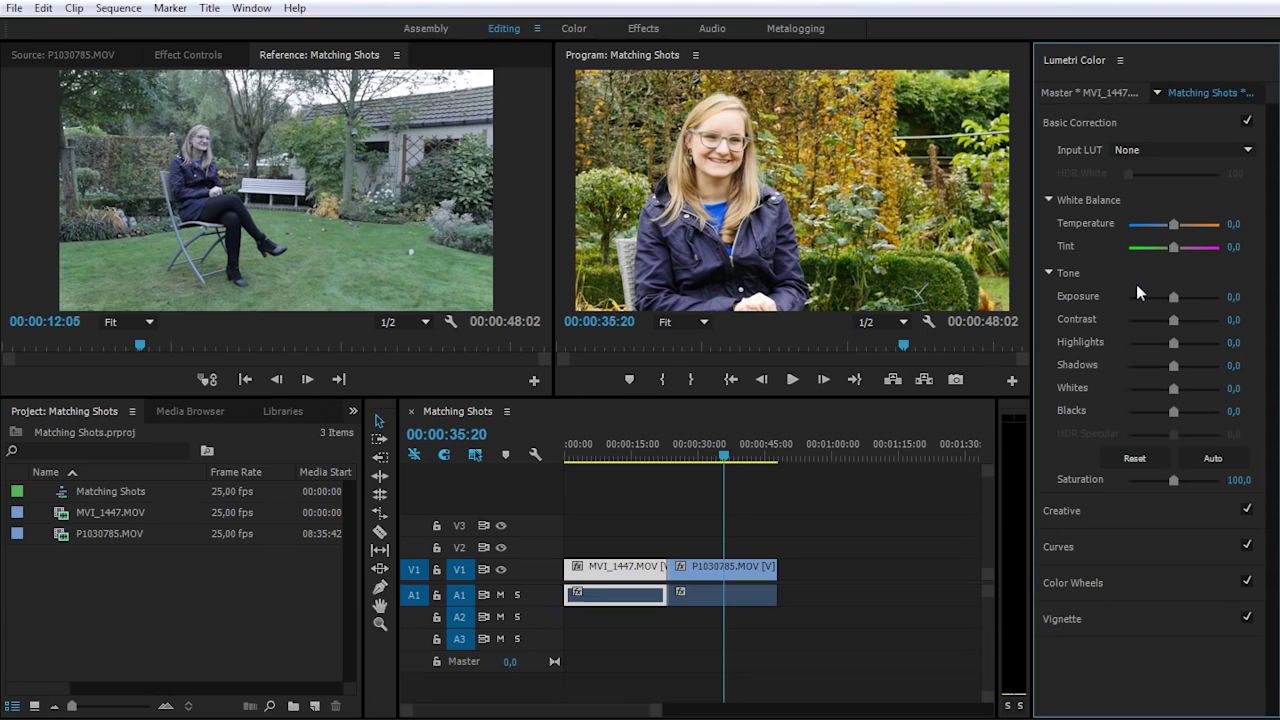
left_click_drag(1175, 300, 1178, 300)
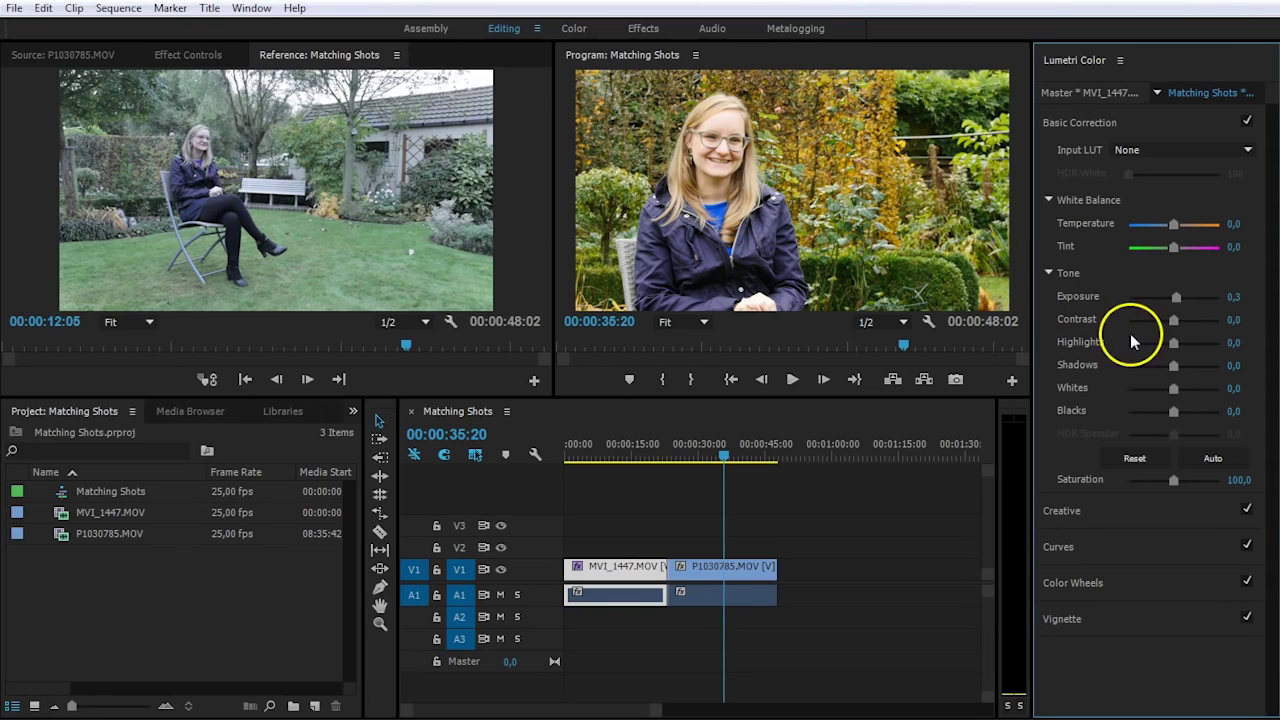
left_click_drag(1175, 347, 1194, 319)
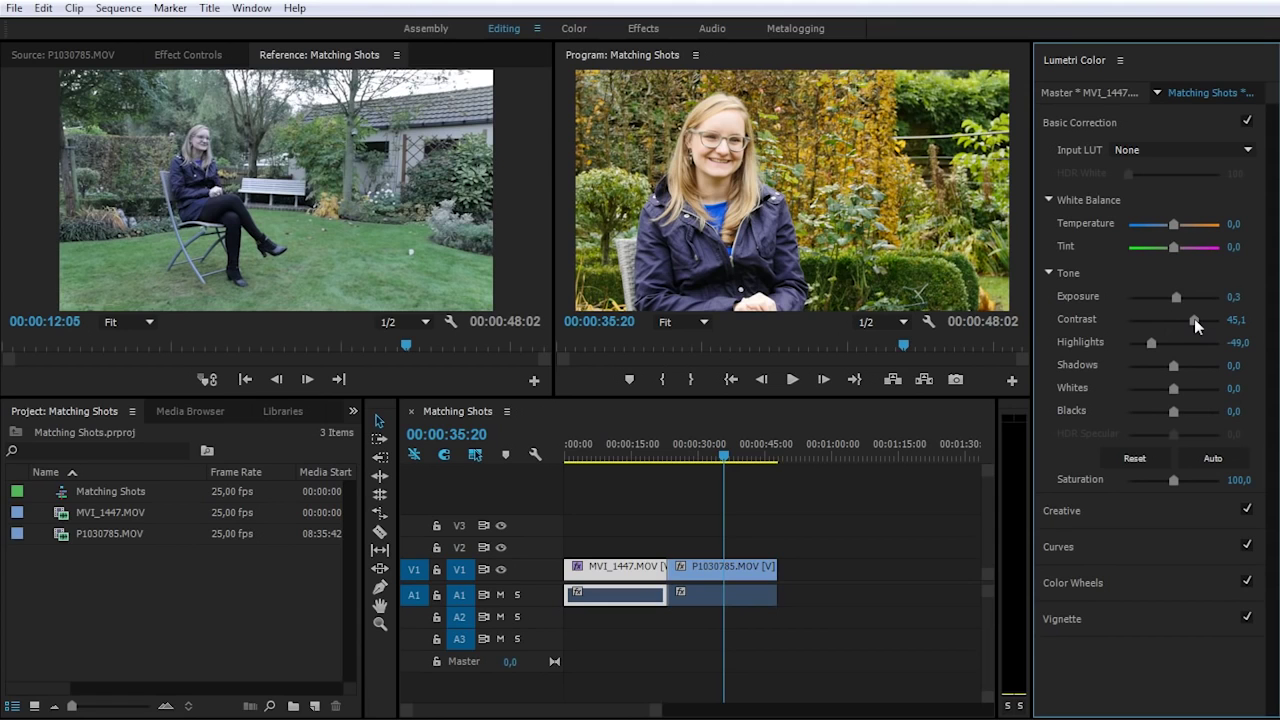
left_click_drag(1173, 365, 1186, 369)
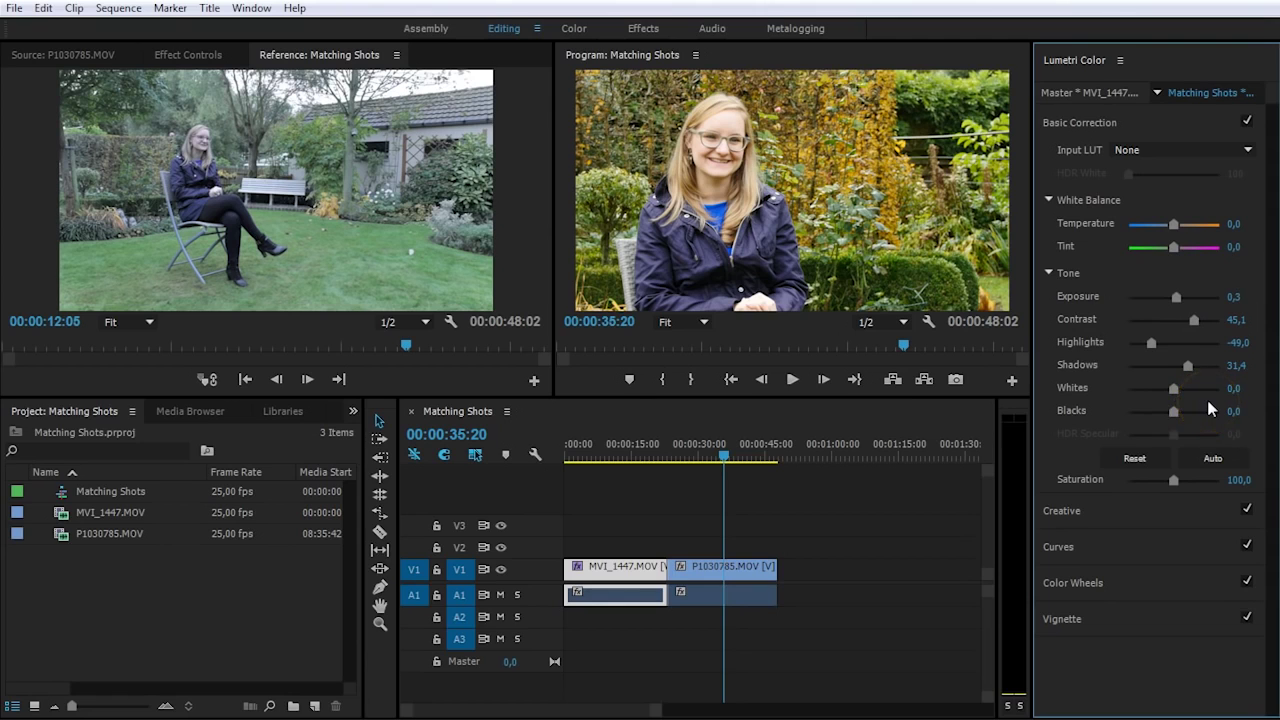
Try Vibrance at 100,0 and Saturation at 200,0 in the Creative settings of the wide shot, resetting each after comparing.
left_click(1112, 511)
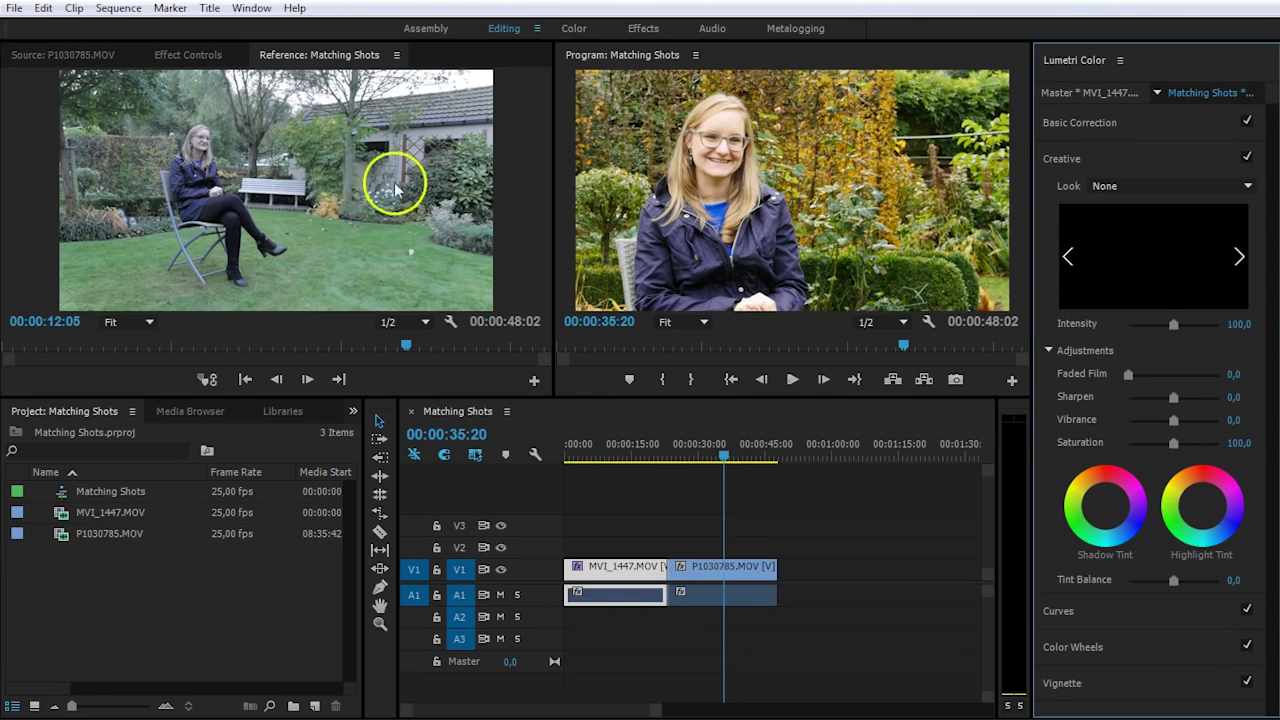
left_click_drag(1171, 421, 1232, 426)
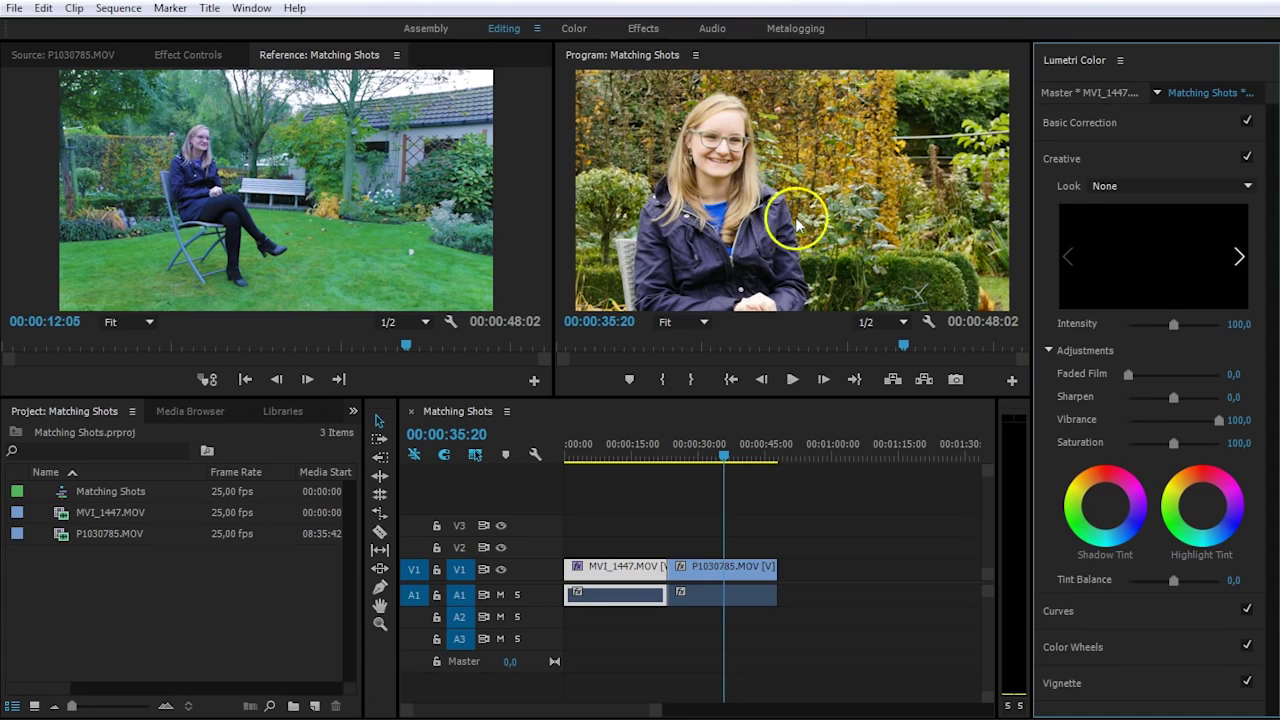
double_click(1167, 420)
left_click_drag(1172, 442, 1240, 450)
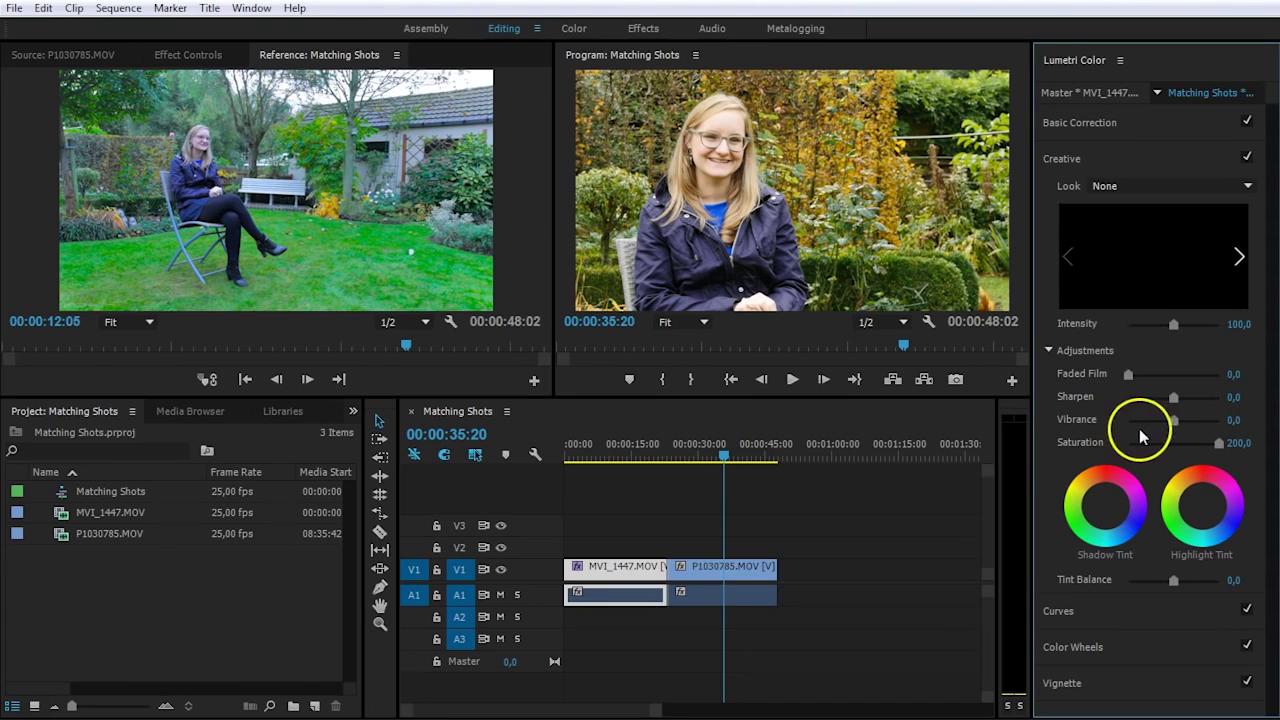
left_click(1163, 438)
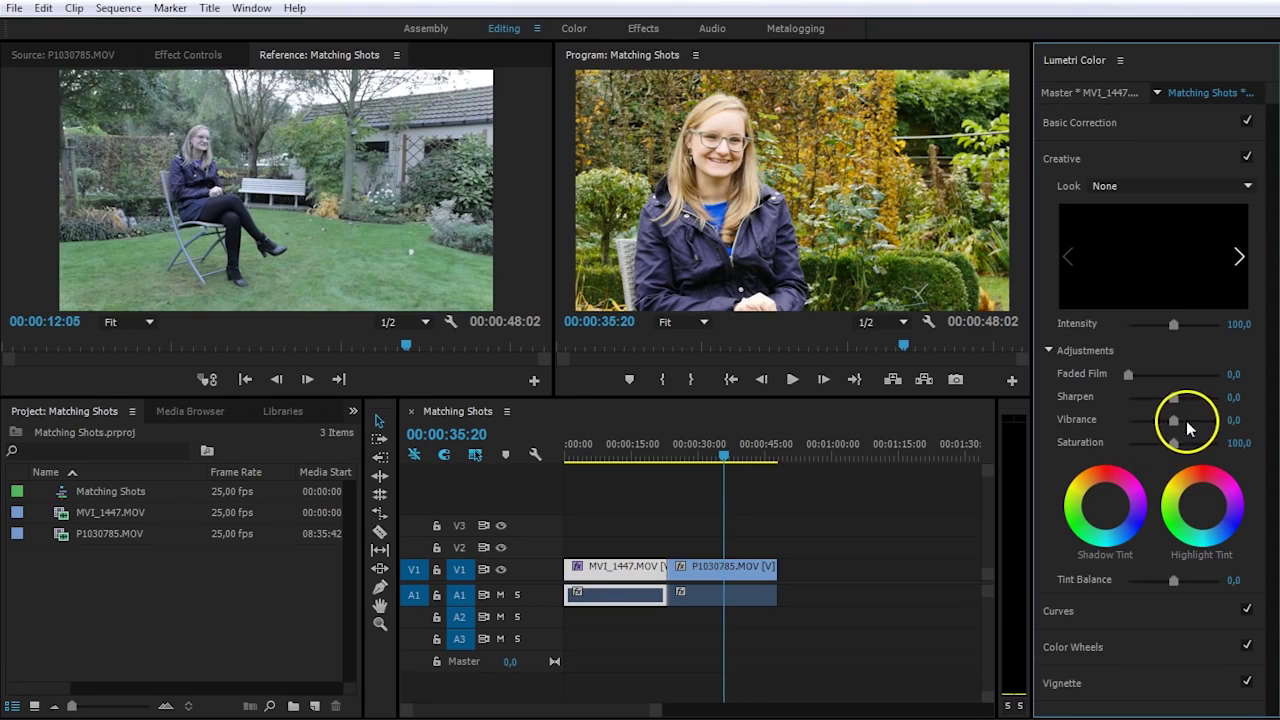
Set the wide shot's creative Vibrance to 52,9 and Saturation to 127,5.
left_click_drag(1176, 425, 1190, 424)
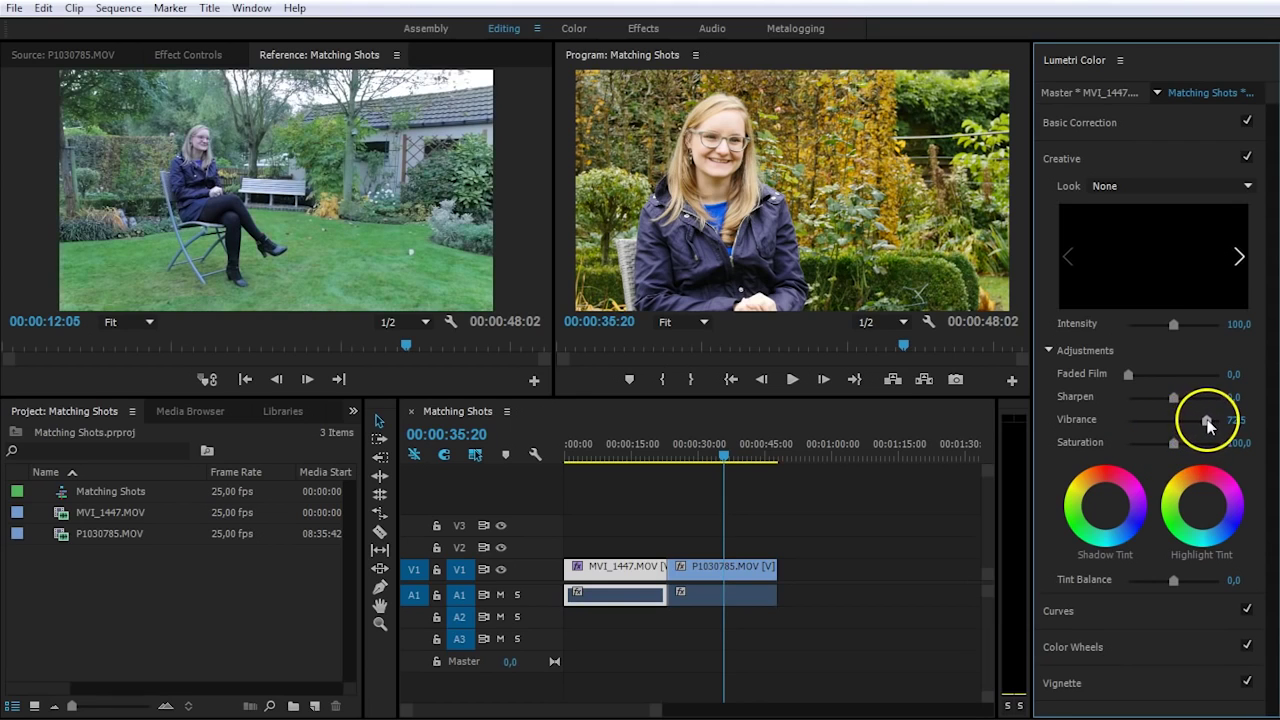
mouse_move(1173, 442)
left_mouse_down()
mouse_move(1197, 436)
mouse_move(1191, 446)
left_mouse_up()
Warm the wide shot's white balance by setting its Temperature to 39,2 in Basic Correction.
left_click(1169, 130)
left_click(1158, 121)
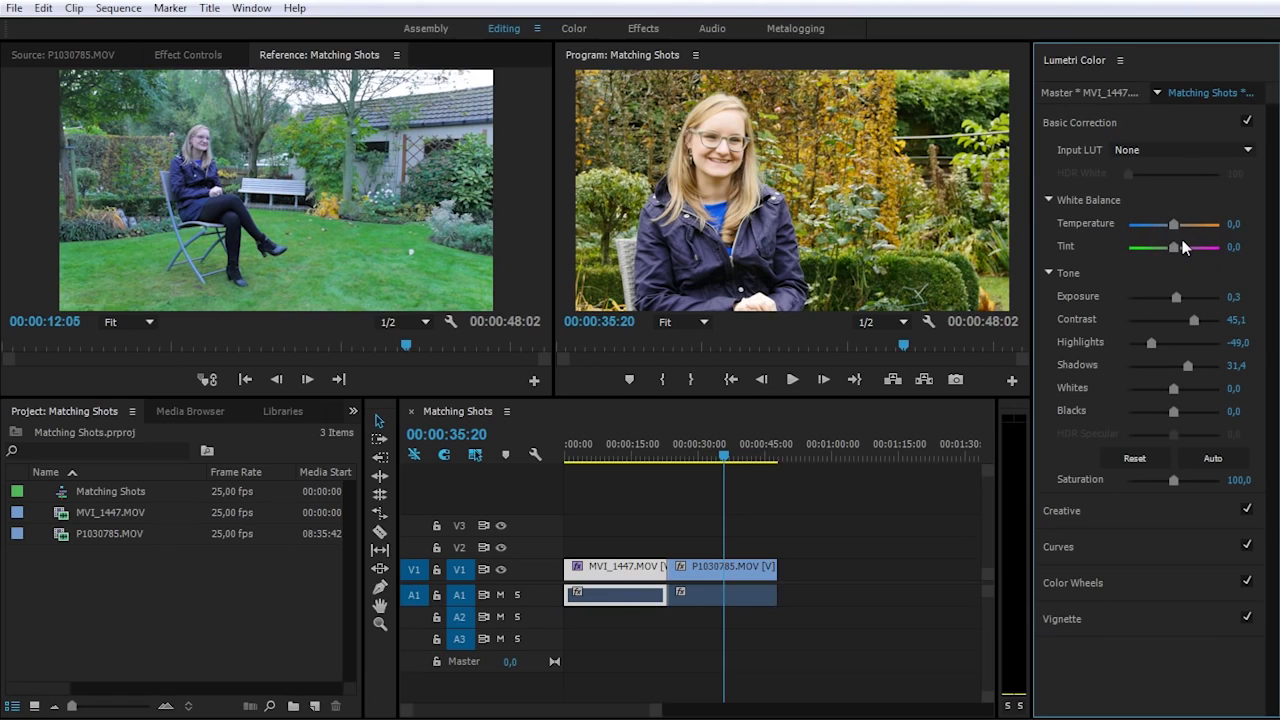
left_click_drag(1178, 228, 1197, 232)
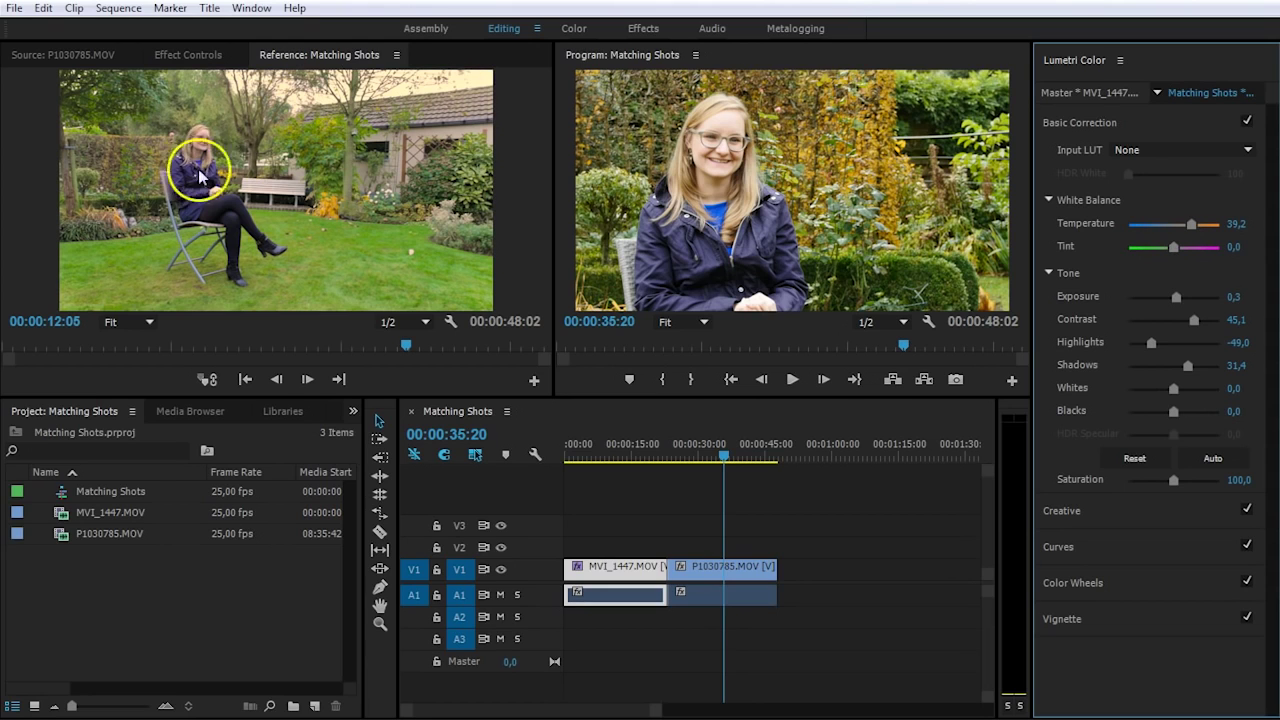
Magnify the reference image to 100% around the woman's face and set the wide shot's Tint to -11,8.
left_click(134, 321)
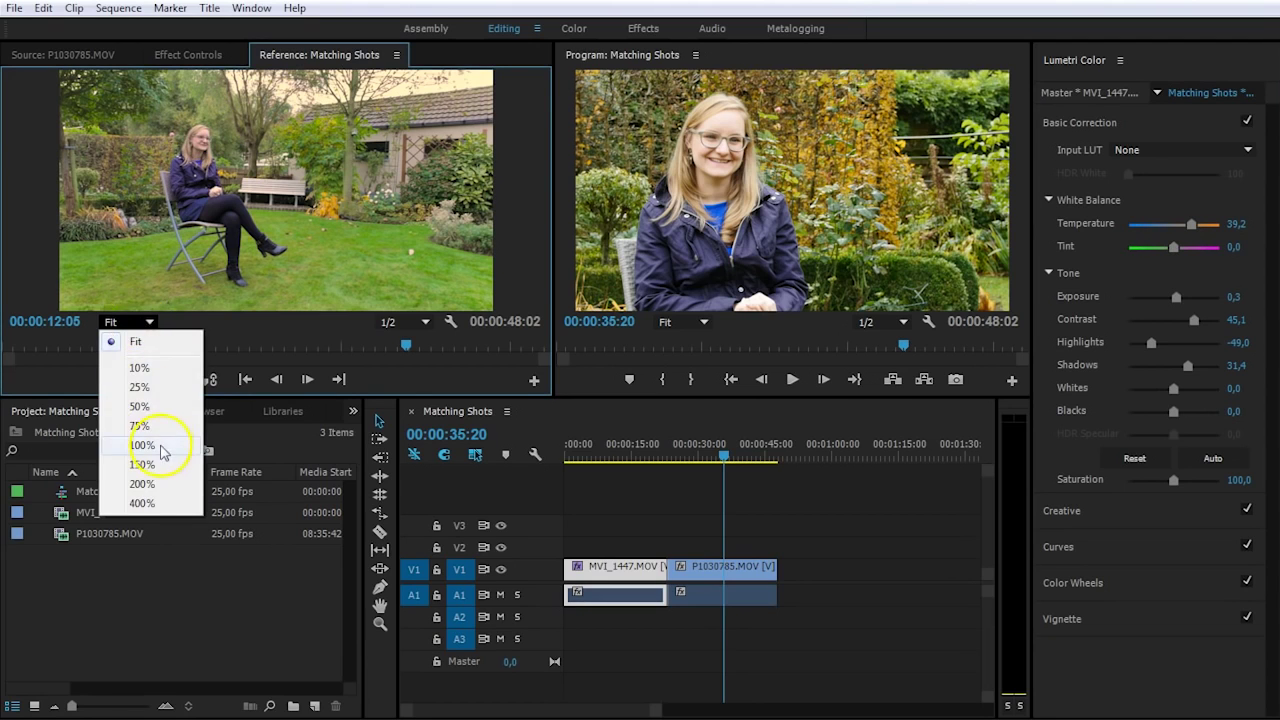
left_click(163, 449)
left_click_drag(272, 300, 193, 307)
left_click_drag(543, 194, 547, 160)
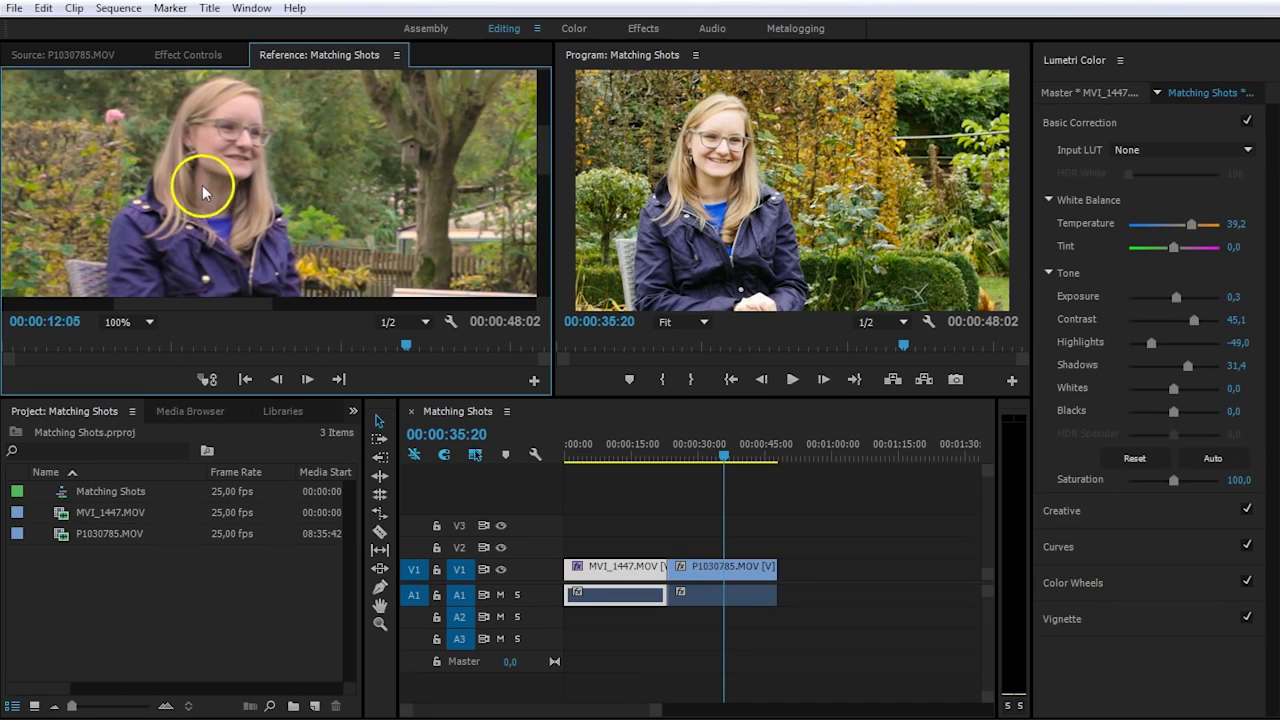
left_click_drag(1173, 248, 1169, 250)
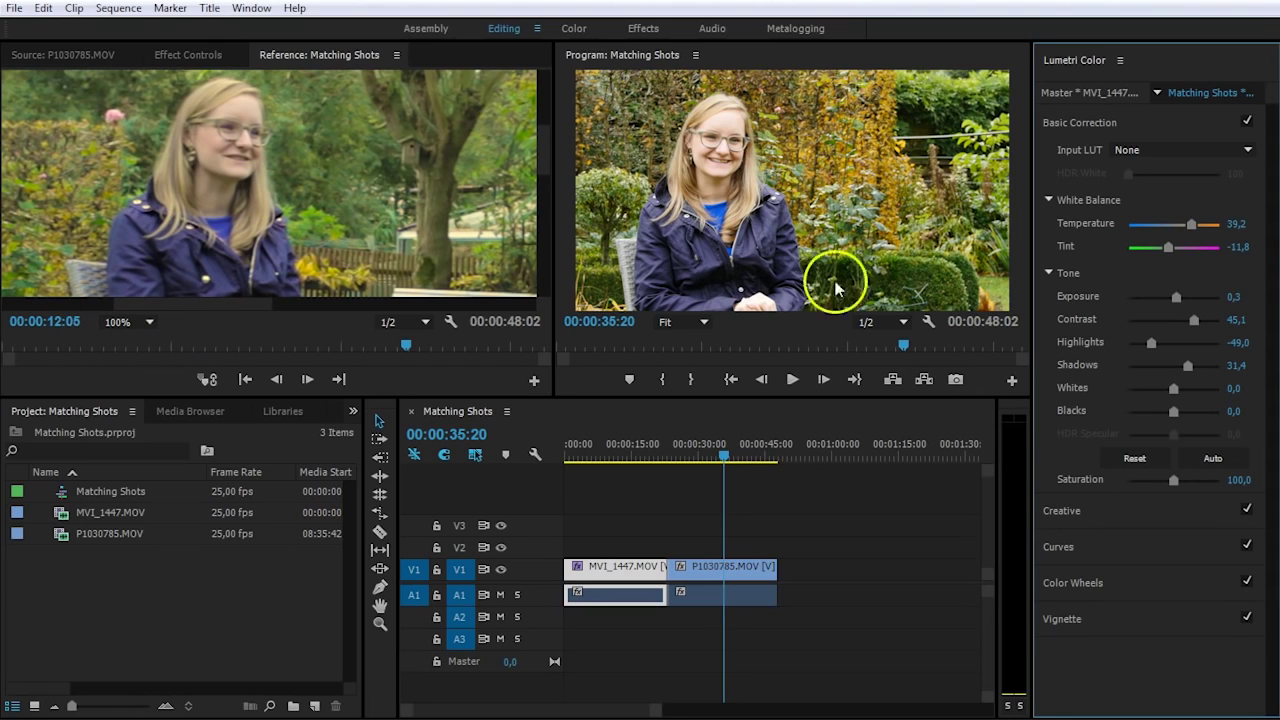
Set the wide shot's creative Sharpen to 37,3 and return the reference image to Fit magnification.
left_click(1135, 508)
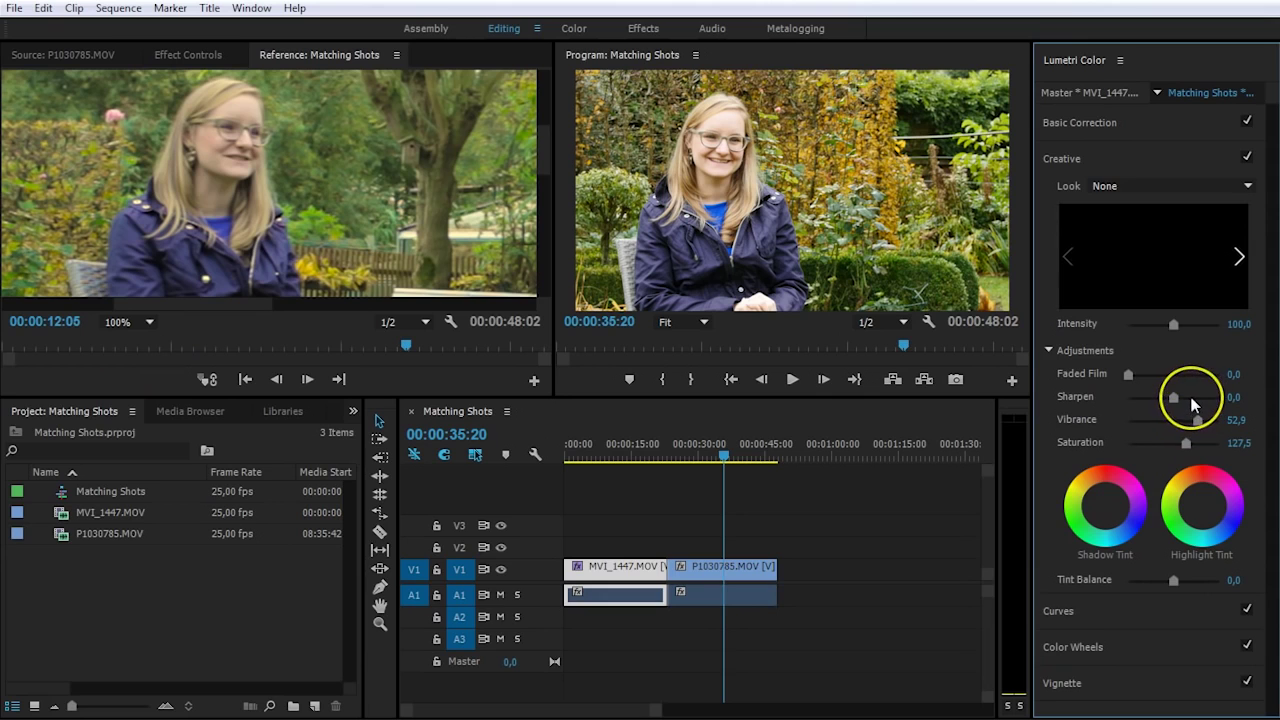
left_click(1191, 397)
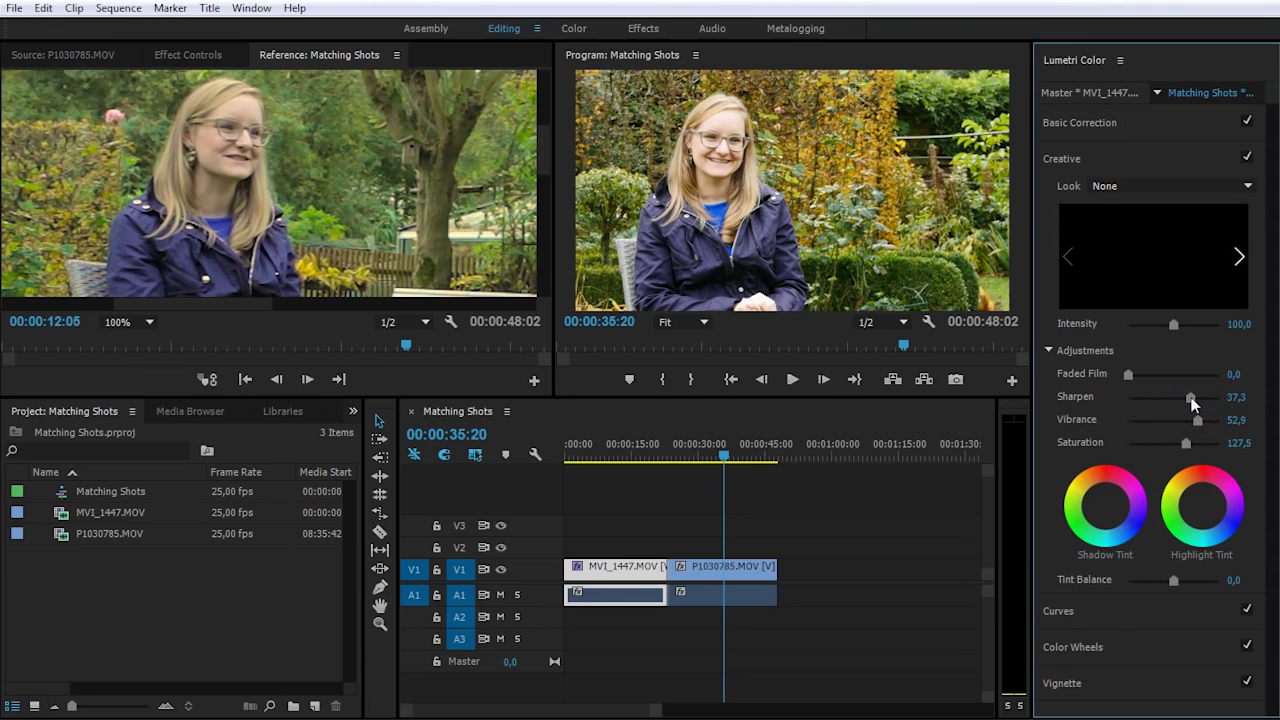
left_click(118, 322)
left_click(132, 337)
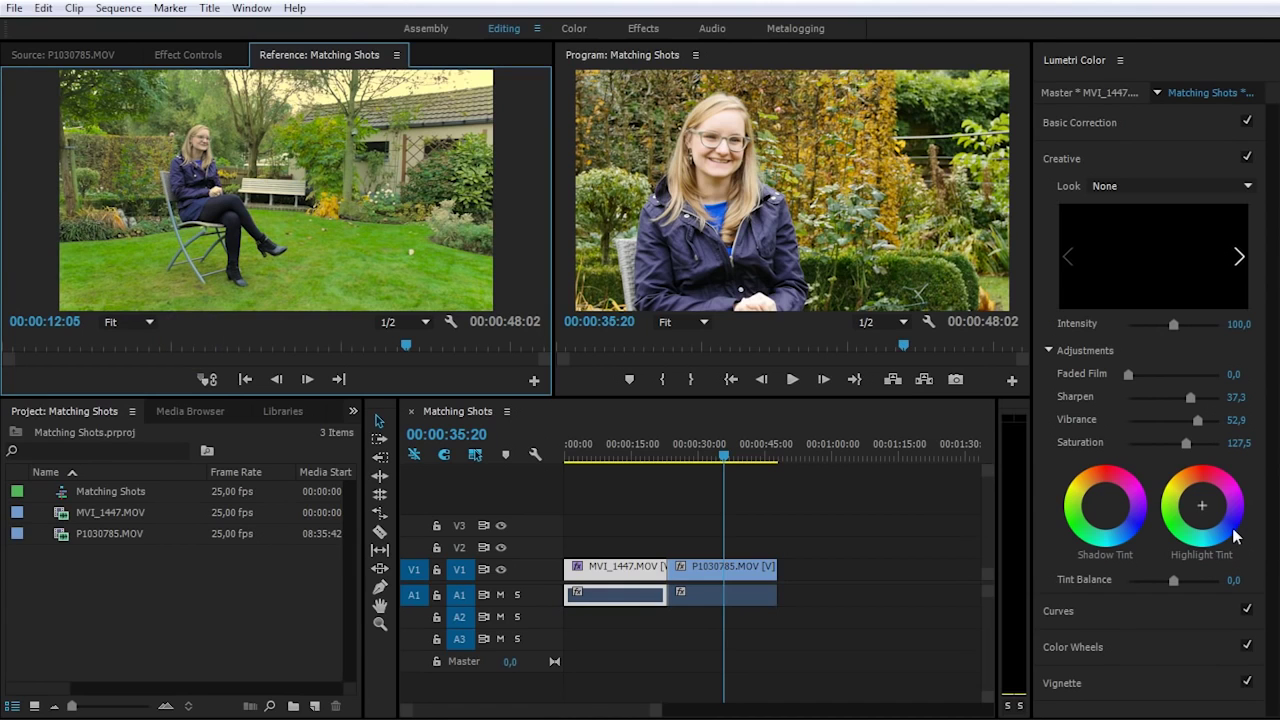
left_click(325, 235)
Reduce the green saturation of the wide shot by adding green points to the Hue Saturation Curve and pulling the middle one inward.
left_click(1147, 608)
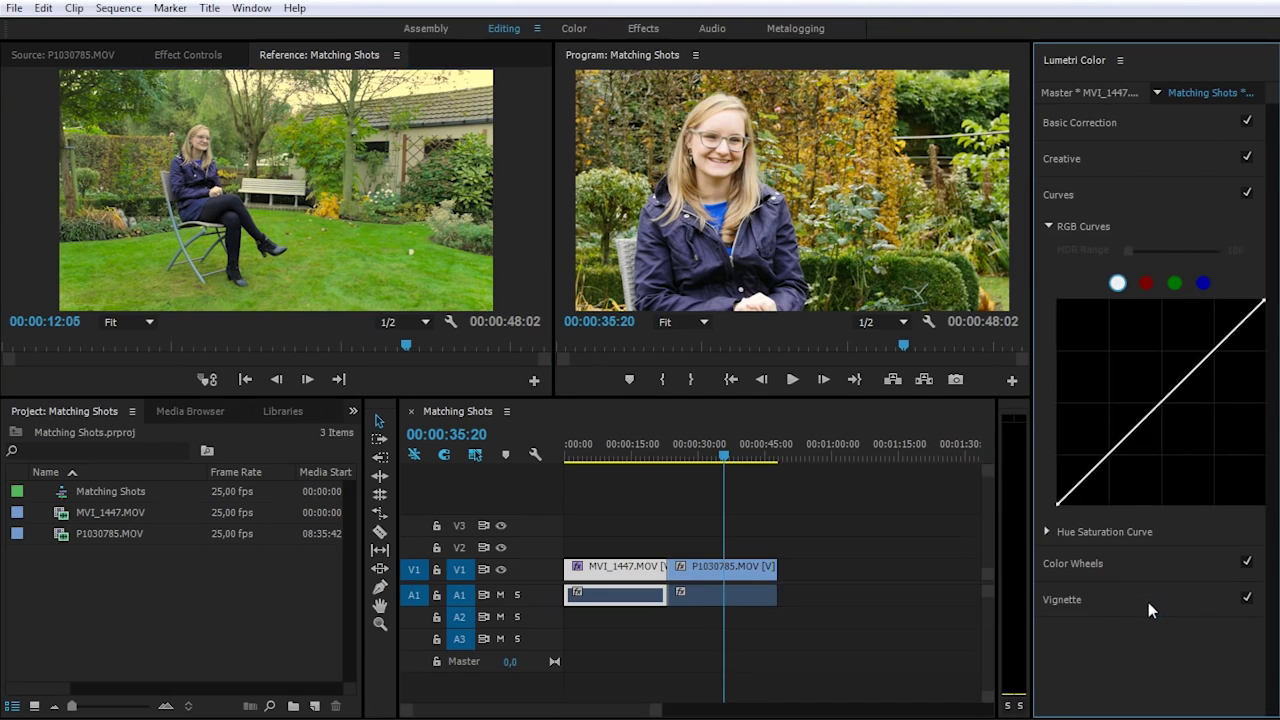
left_click(1048, 532)
left_click_drag(1271, 506, 1275, 620)
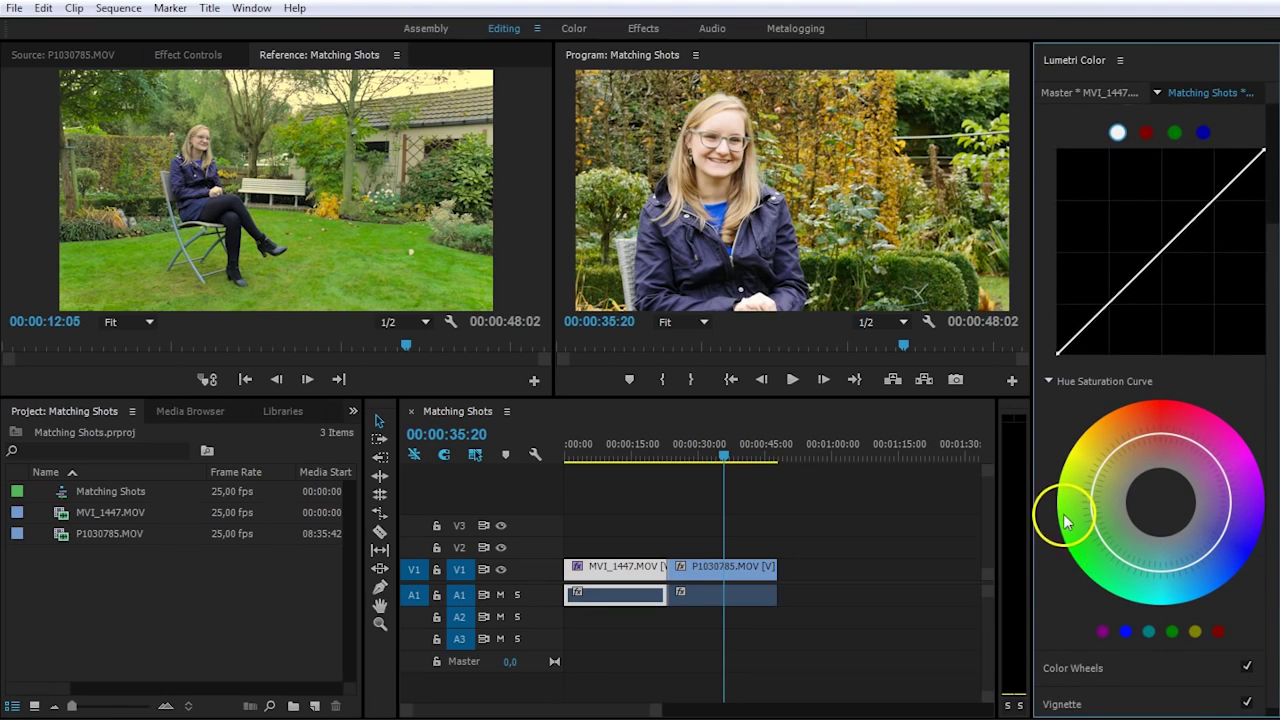
left_click(1172, 632)
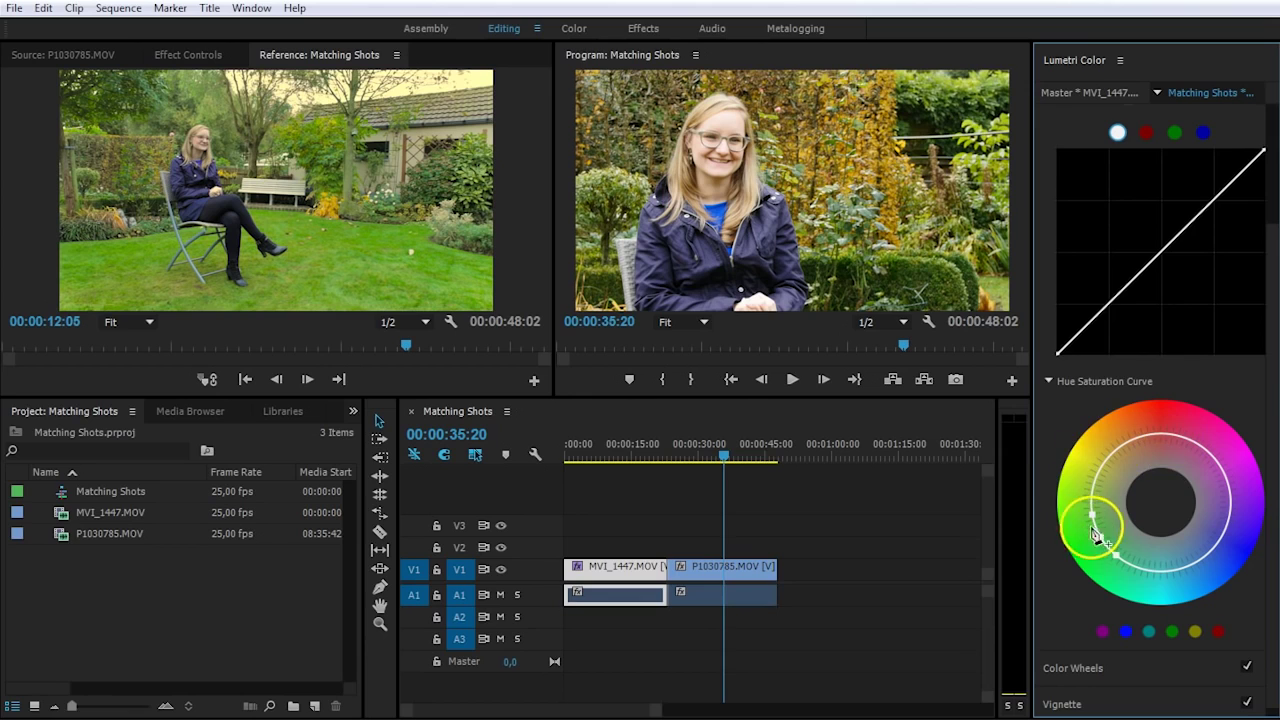
mouse_move(1098, 539)
left_mouse_down()
mouse_move(1086, 545)
mouse_move(1117, 528)
left_mouse_up()
left_click_drag(1091, 549, 1097, 542)
left_click_drag(1092, 516, 1092, 500)
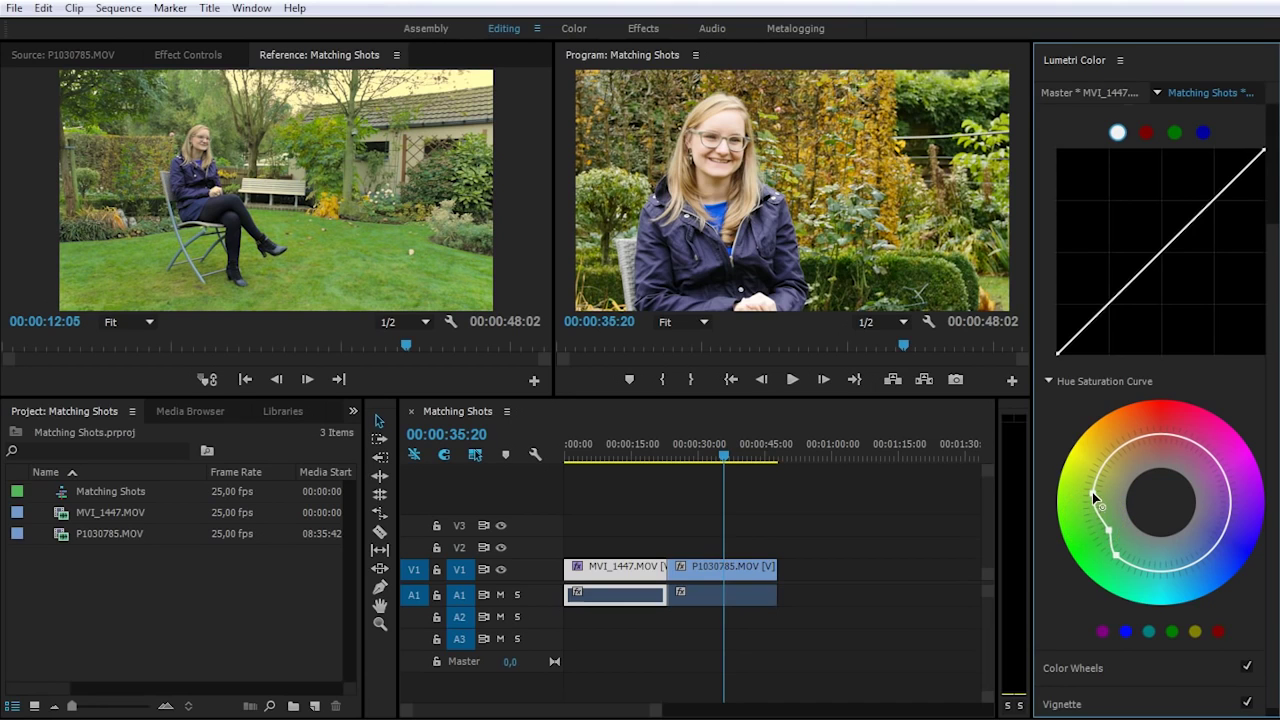
left_click(1108, 520)
left_click(810, 272)
Raise the wide shot's Contrast to 58,8 in Basic Correction.
scroll(1260, 270, "up", 3)
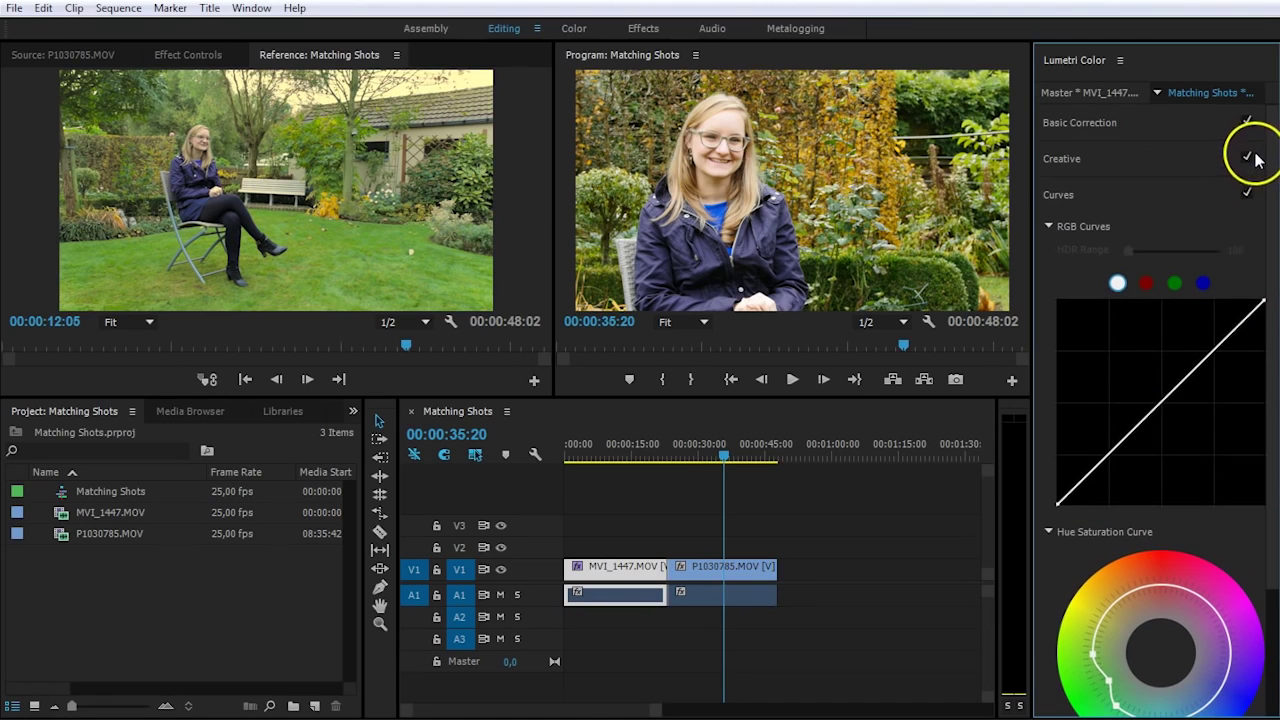
left_click(1174, 125)
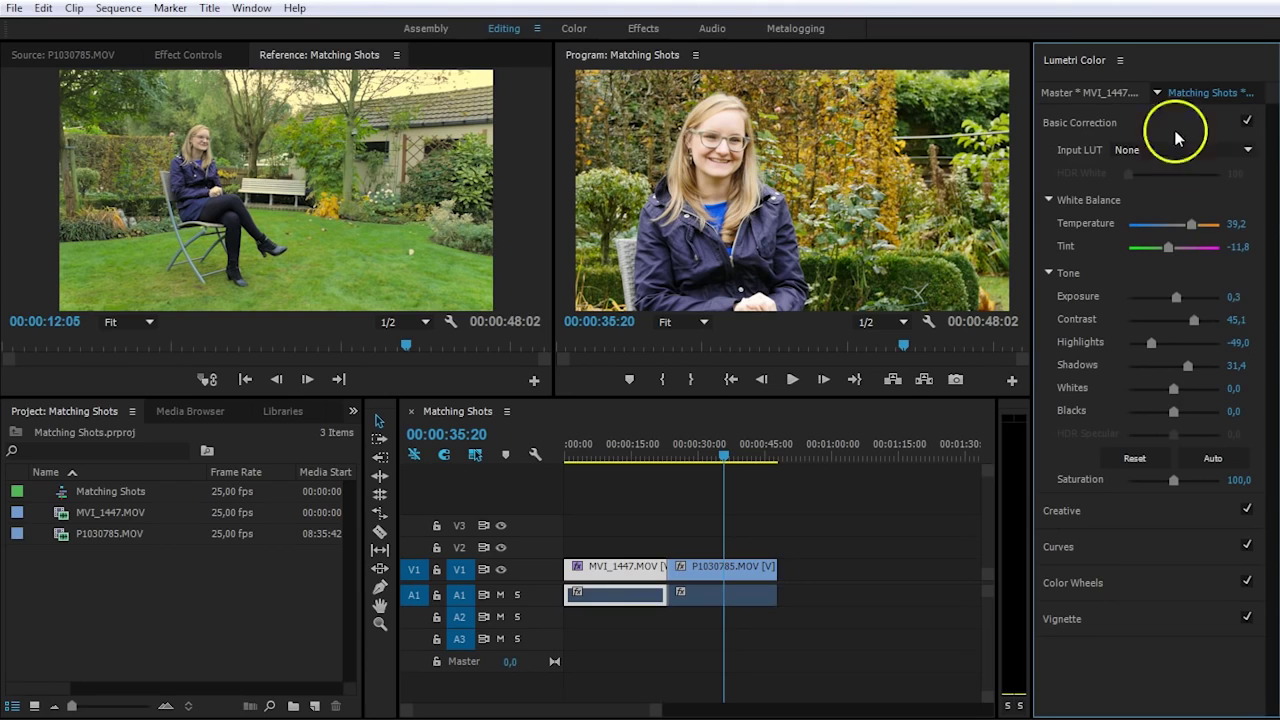
left_click_drag(1196, 321, 1200, 320)
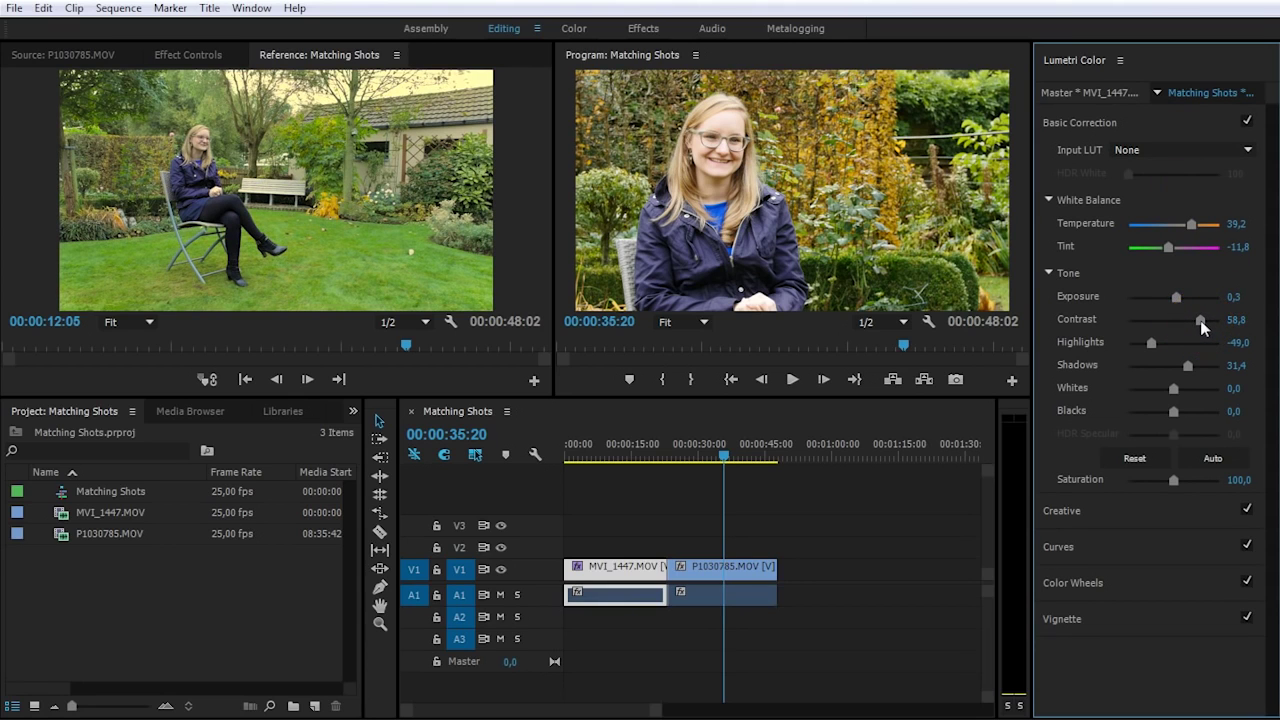